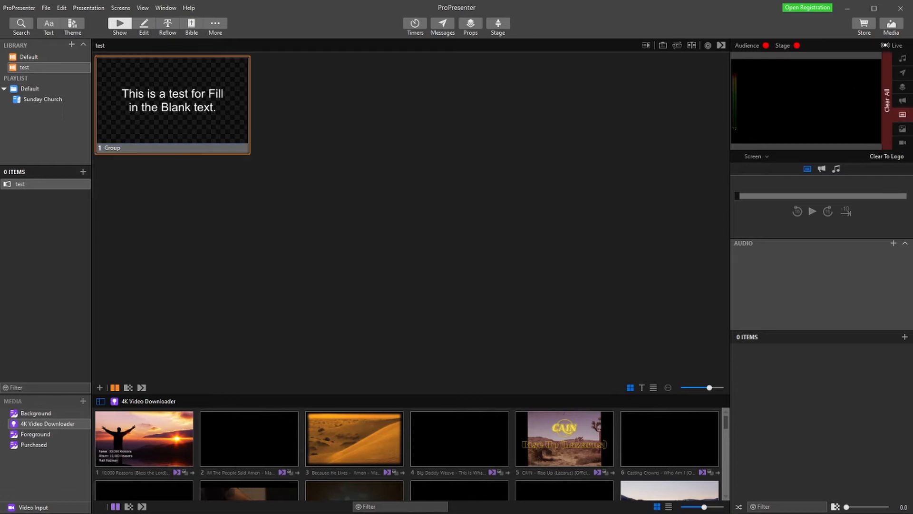
- Open the slide for editing and underline the words "Fill in the Blank" in its text
{"action": "left_click", "coordinate": [144, 24]}
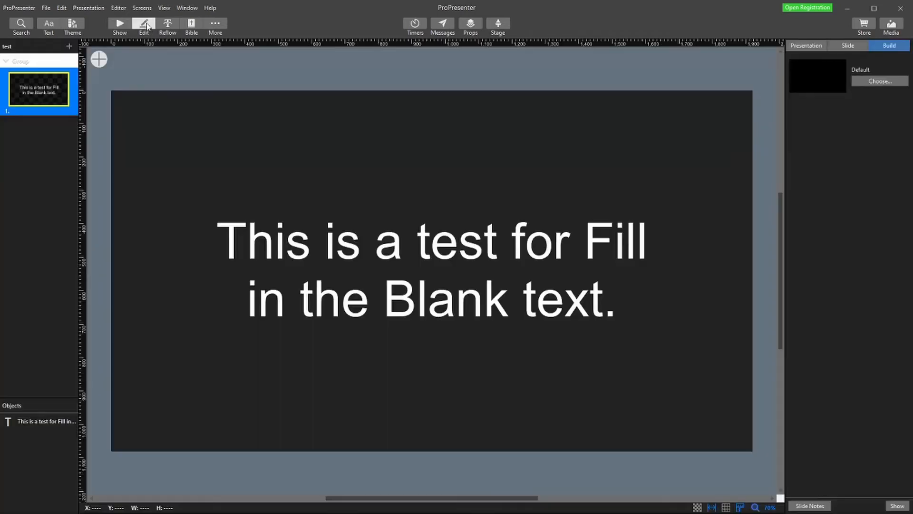
{"action": "double_click", "coordinate": [380, 245]}
{"action": "left_click", "coordinate": [590, 231]}
{"action": "left_click_drag", "start_coordinate": [591, 231], "coordinate": [503, 298]}
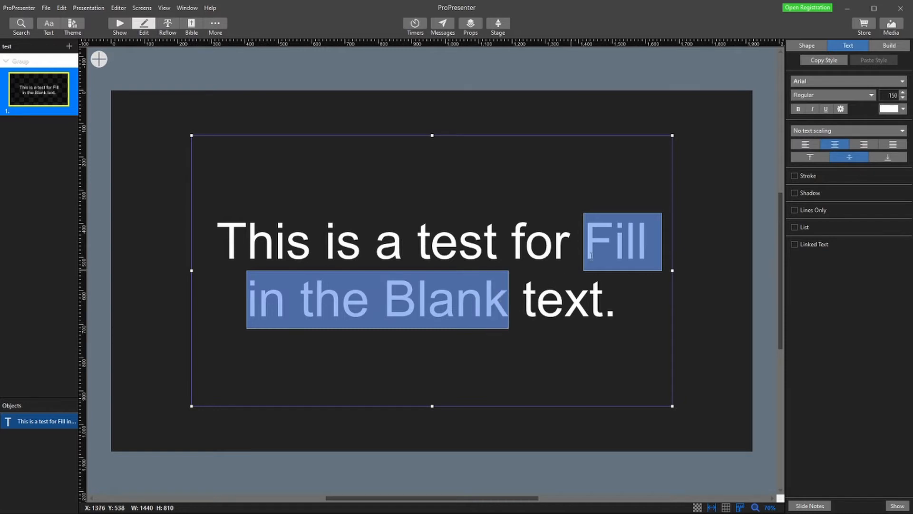
{"action": "left_click", "coordinate": [827, 111]}
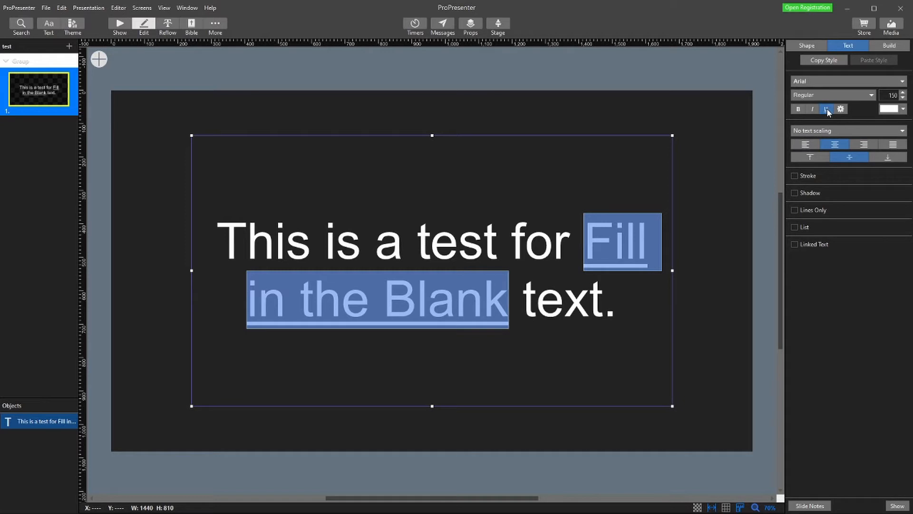
{"action": "left_click", "coordinate": [730, 188]}
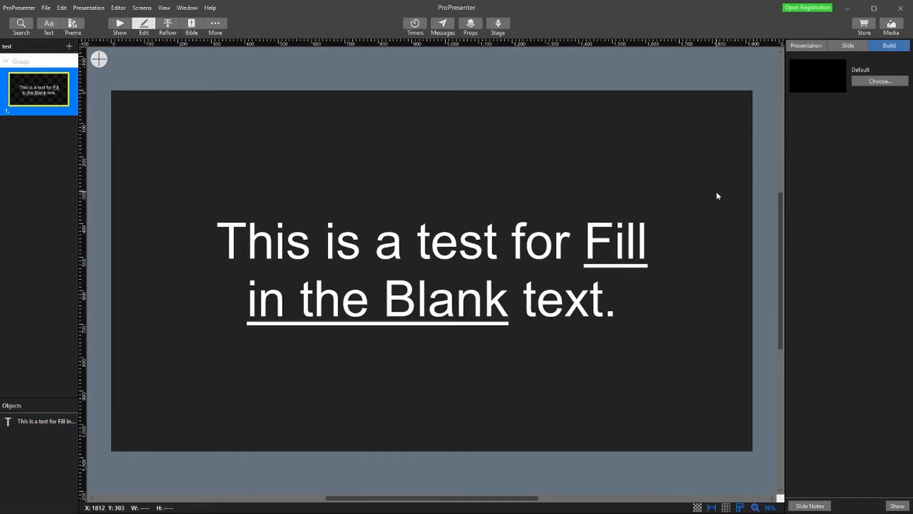
- Add a Fade 0_6s build-in to the sentence text box and set its delivery to Underline
{"action": "left_click", "coordinate": [429, 261]}
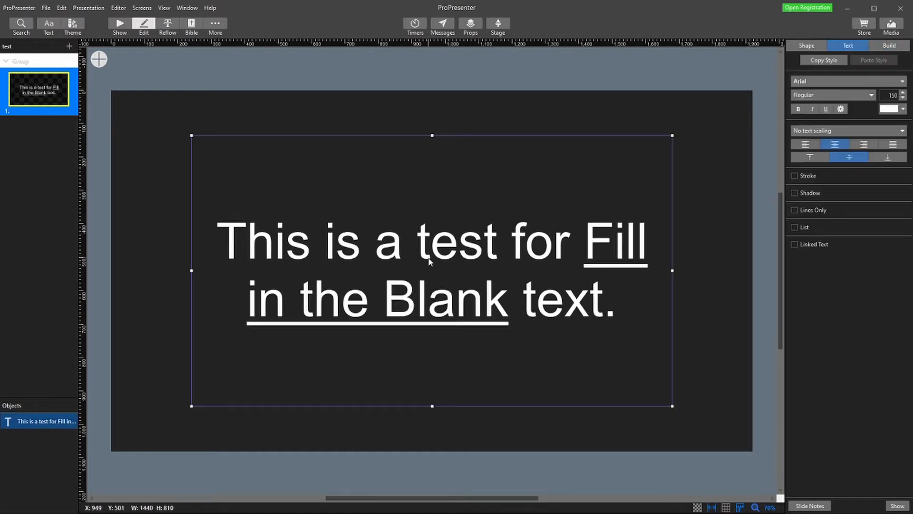
{"action": "left_click", "coordinate": [888, 46]}
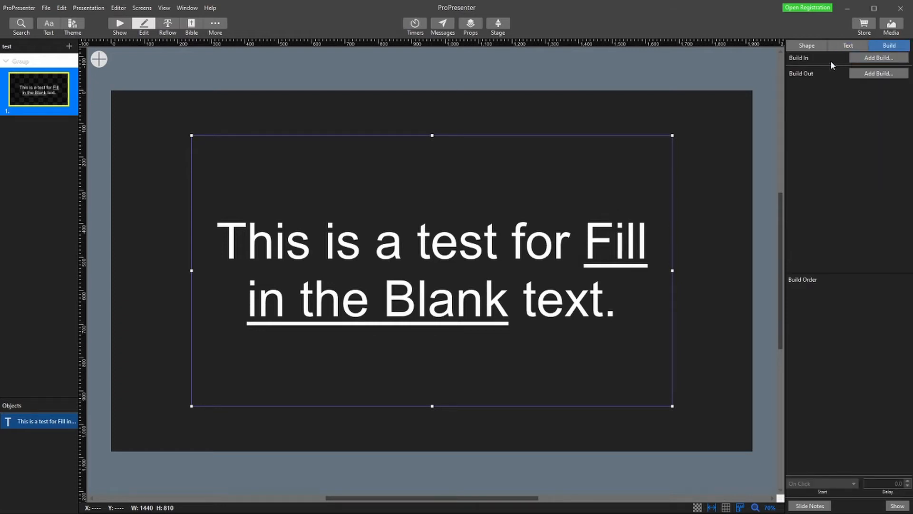
{"action": "left_click", "coordinate": [870, 59]}
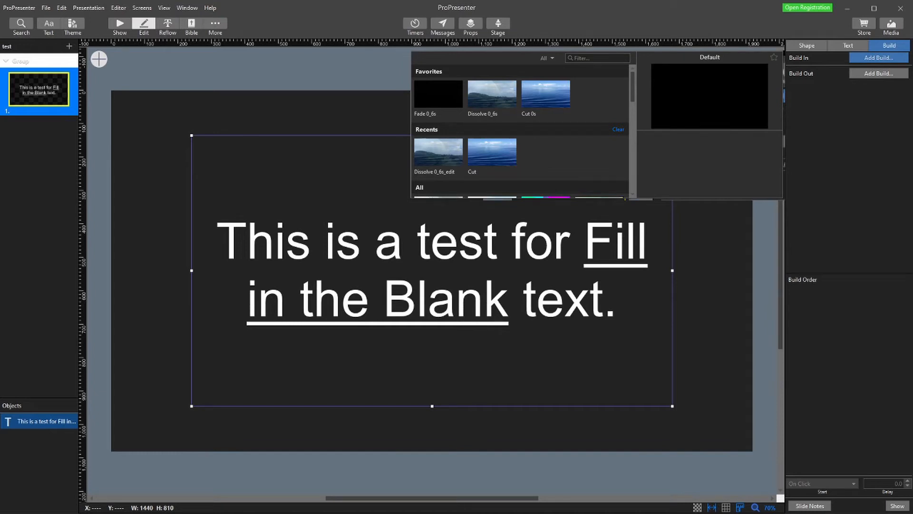
{"action": "left_click", "coordinate": [438, 95]}
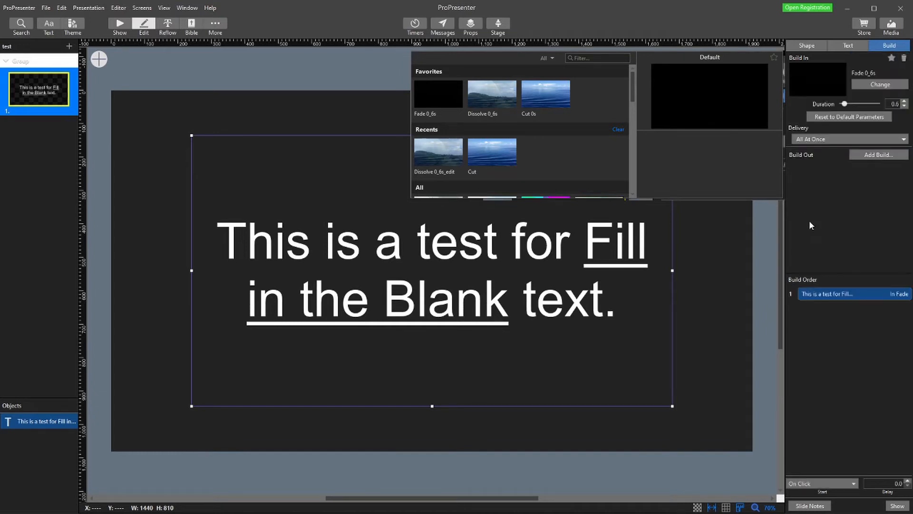
{"action": "left_click", "coordinate": [832, 251]}
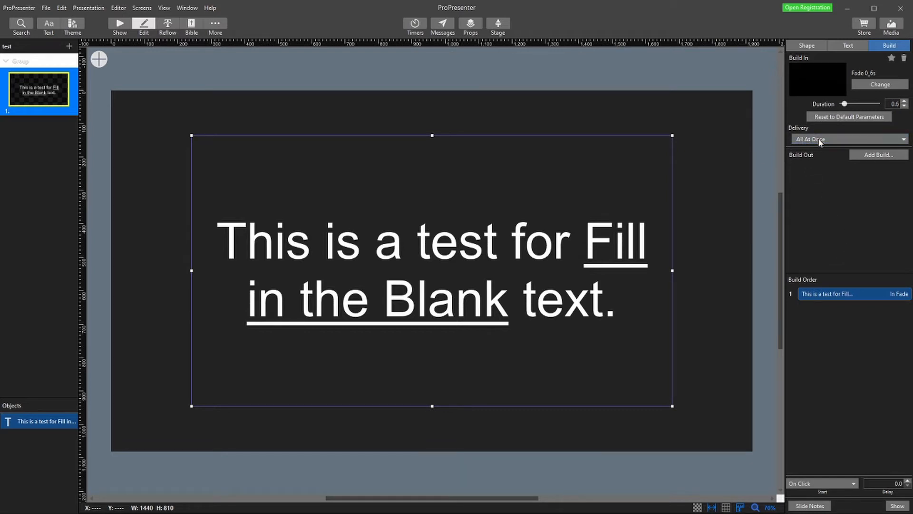
{"action": "left_click", "coordinate": [826, 172]}
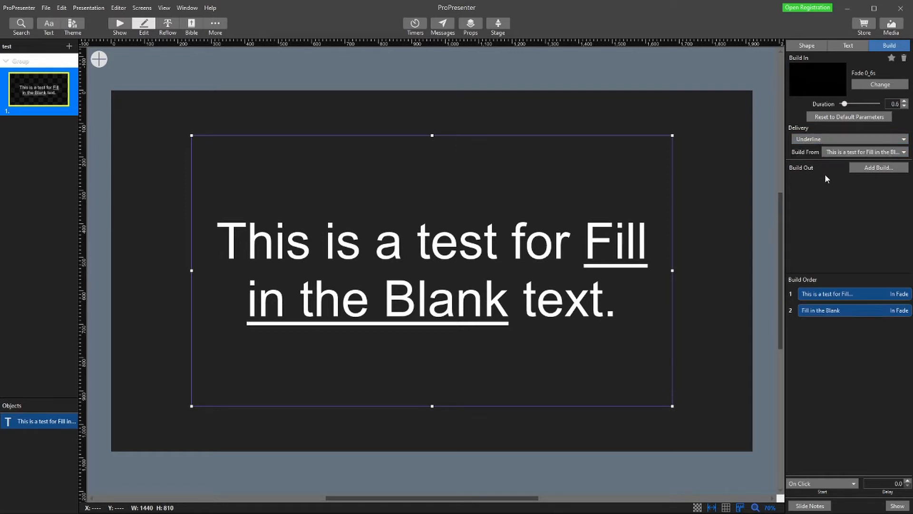
- Set the sentence's build to start With Slide and select the "Fill in the Blank" build
{"action": "left_click", "coordinate": [834, 296]}
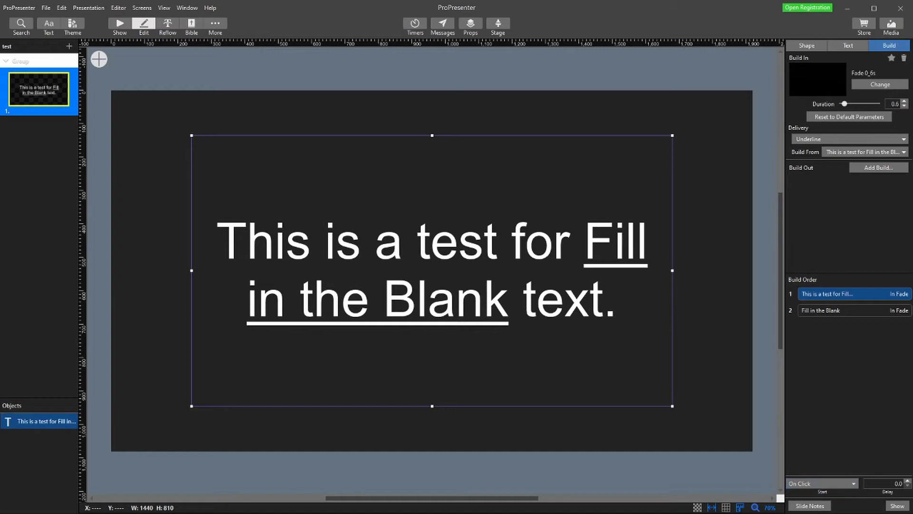
{"action": "left_click", "coordinate": [818, 503]}
{"action": "left_click", "coordinate": [828, 311]}
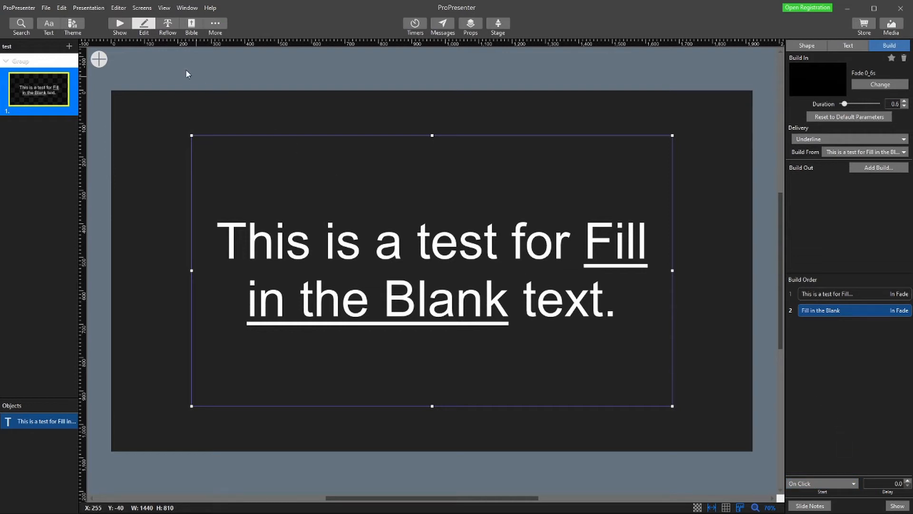
- Return to the show view, clear the slide output, and trigger the slide twice to test the blank and its reveal
{"action": "left_click", "coordinate": [119, 26]}
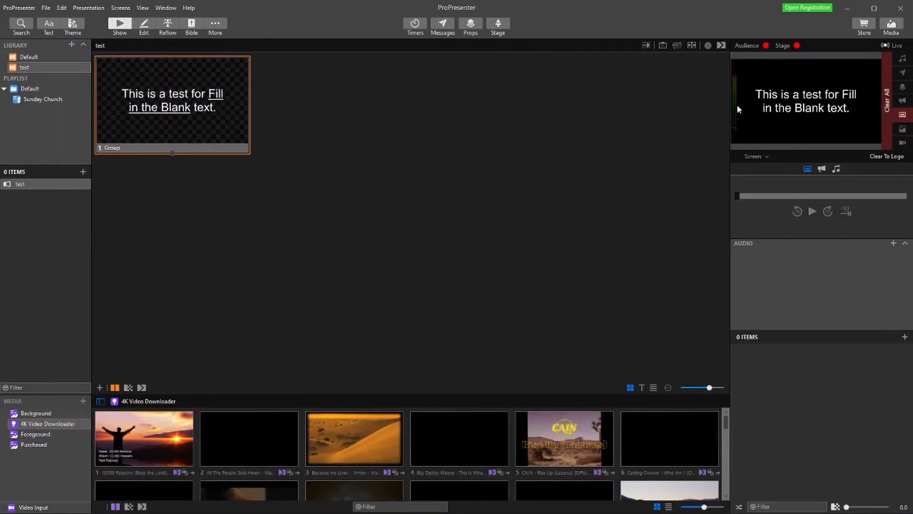
{"action": "left_click", "coordinate": [902, 114]}
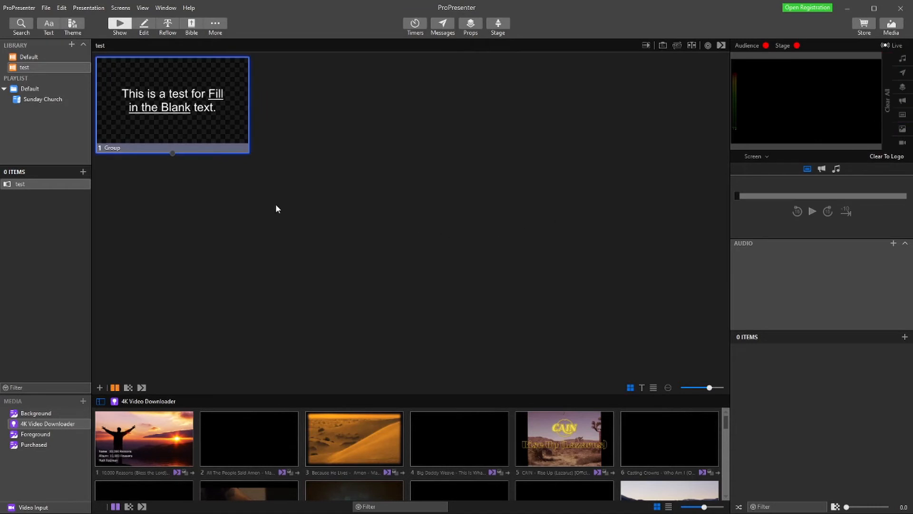
{"action": "left_click", "coordinate": [181, 104]}
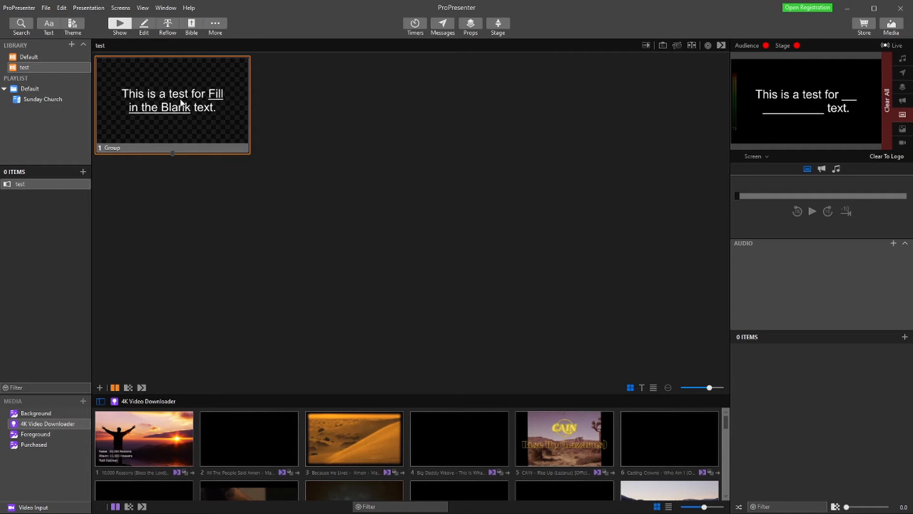
{"action": "left_click", "coordinate": [180, 102]}
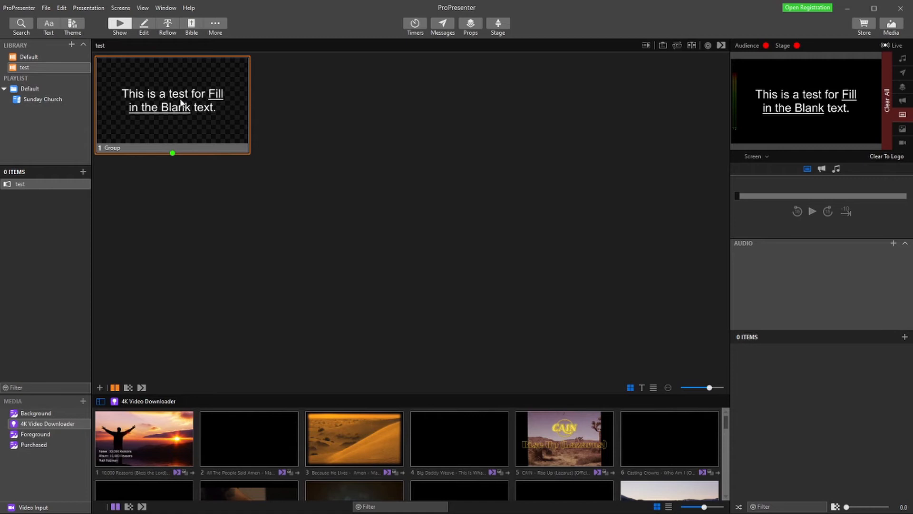
- Reopen the slide for editing, move the sentence's text box to the slide's upper edge and reduce its height to 540
{"action": "double_click", "coordinate": [181, 102]}
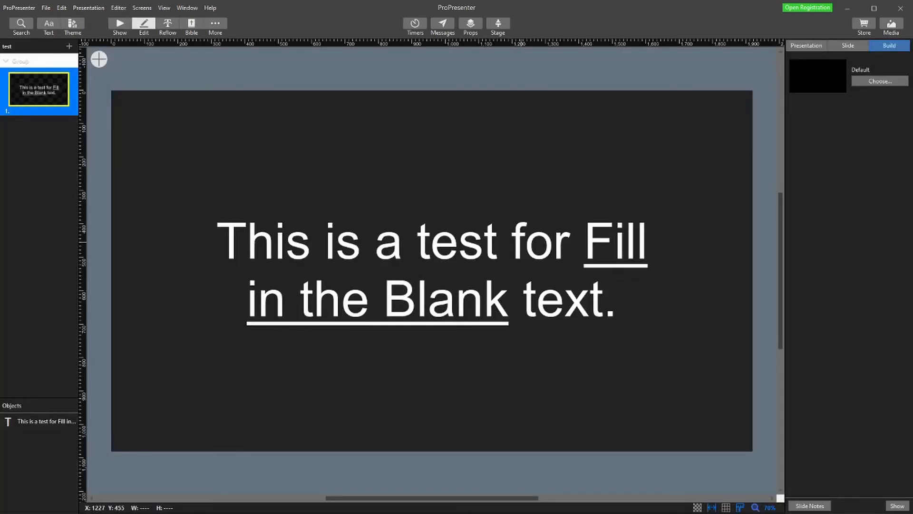
{"action": "left_click", "coordinate": [523, 248]}
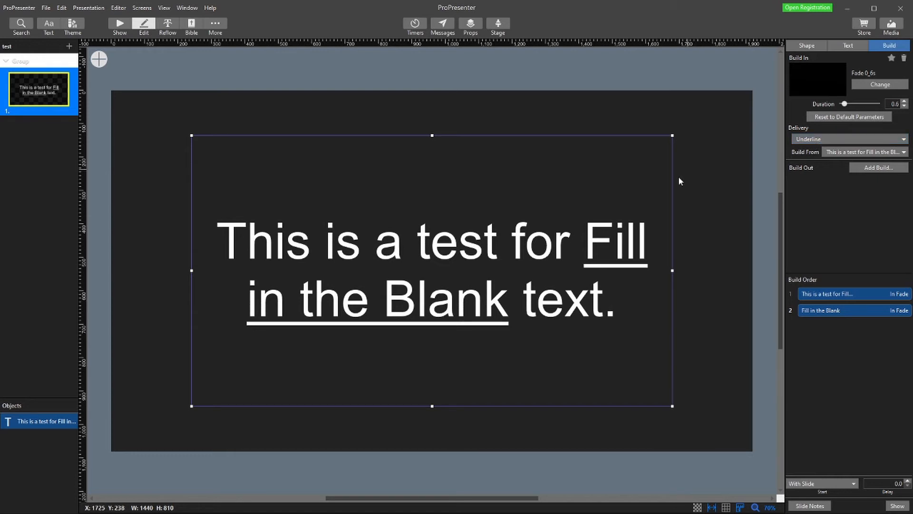
{"action": "left_click_drag", "start_coordinate": [436, 254], "coordinate": [437, 209]}
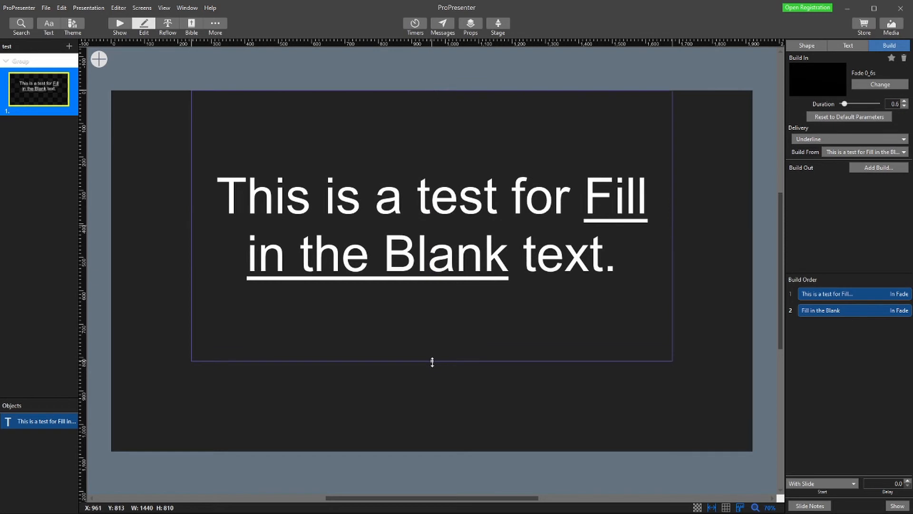
{"action": "left_click_drag", "start_coordinate": [432, 362], "coordinate": [436, 270]}
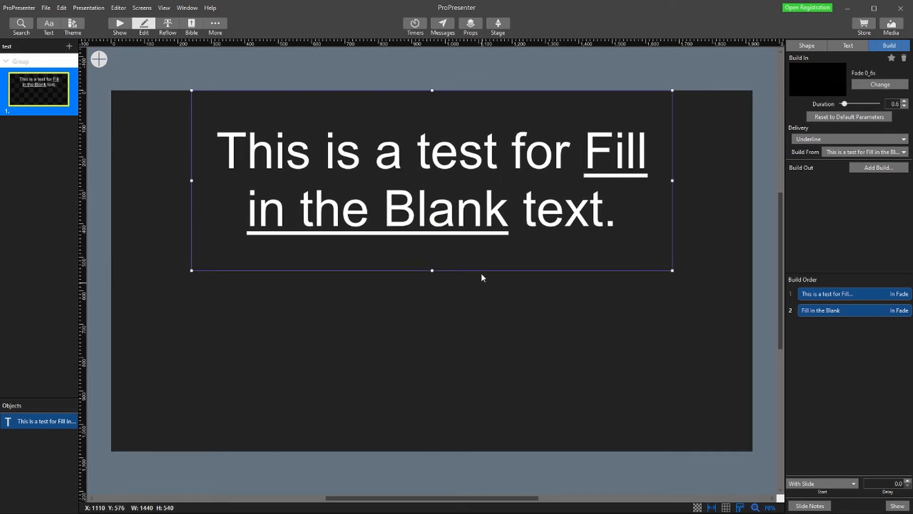
{"action": "left_click", "coordinate": [440, 304]}
- Add a text box about 1440 by 405 below the sentence with the lines "List A", "List B" and "List C"
{"action": "left_click", "coordinate": [100, 59]}
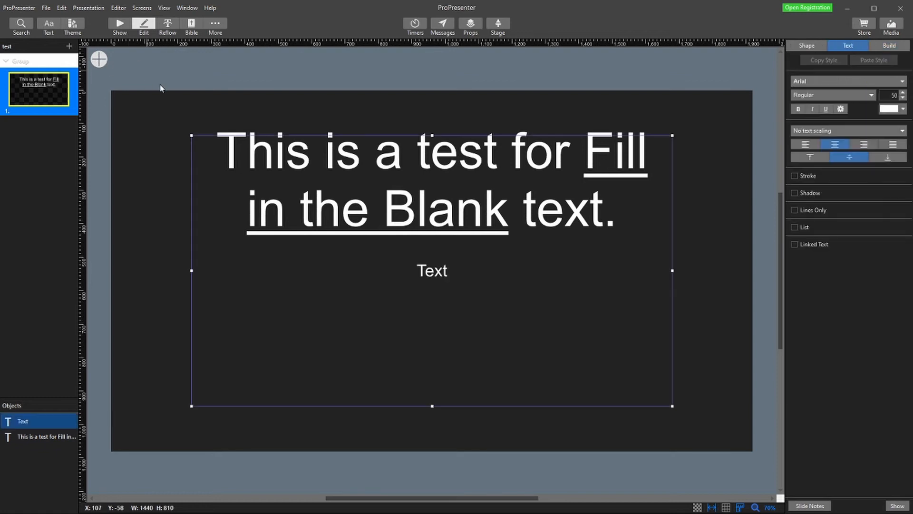
{"action": "left_click_drag", "start_coordinate": [432, 135], "coordinate": [432, 269]}
{"action": "double_click", "coordinate": [476, 329]}
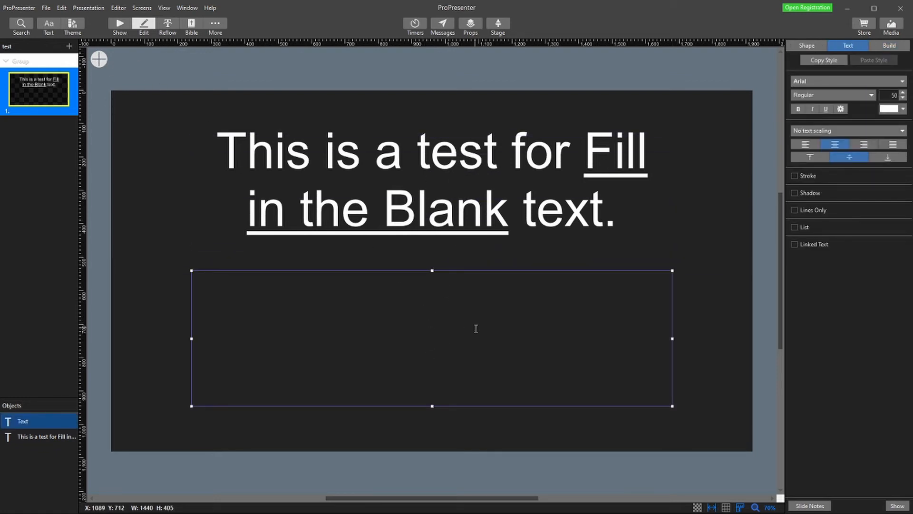
{"action": "type", "text": "List A"}
{"action": "key", "text": "Return"}
{"action": "type", "text": "List B"}
{"action": "key", "text": "Return"}
{"action": "type", "text": "List C"}
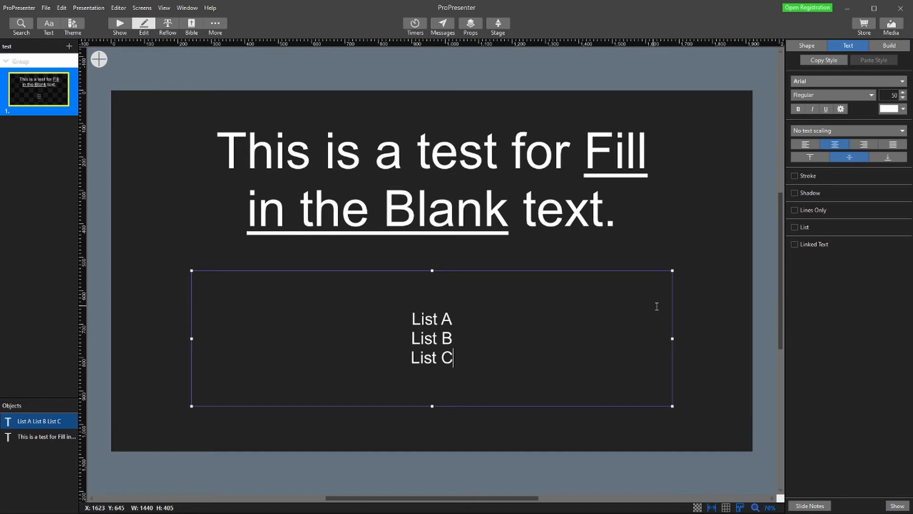
{"action": "key", "text": "Escape"}
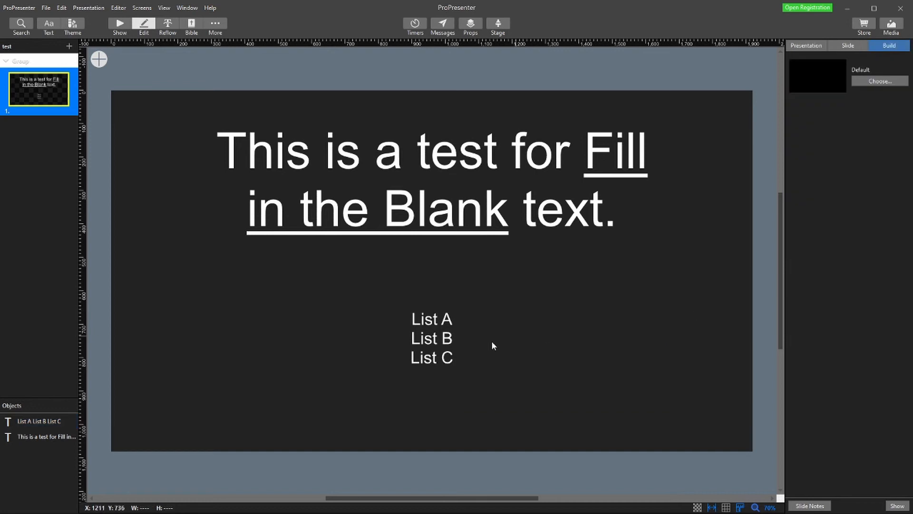
- Format the list text as left-aligned bullets in a box about 573 wide, centred below the sentence
{"action": "left_click", "coordinate": [492, 340]}
{"action": "left_click", "coordinate": [806, 144]}
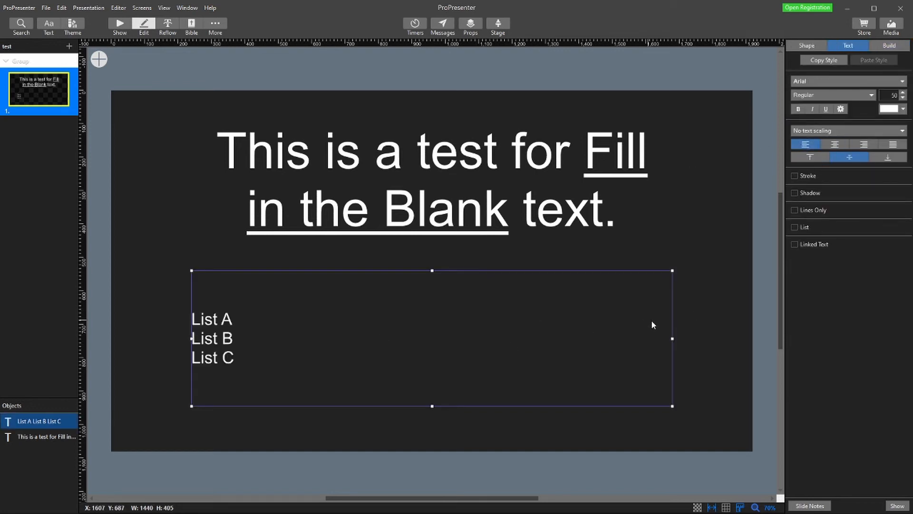
{"action": "left_click_drag", "start_coordinate": [671, 338], "coordinate": [384, 333]}
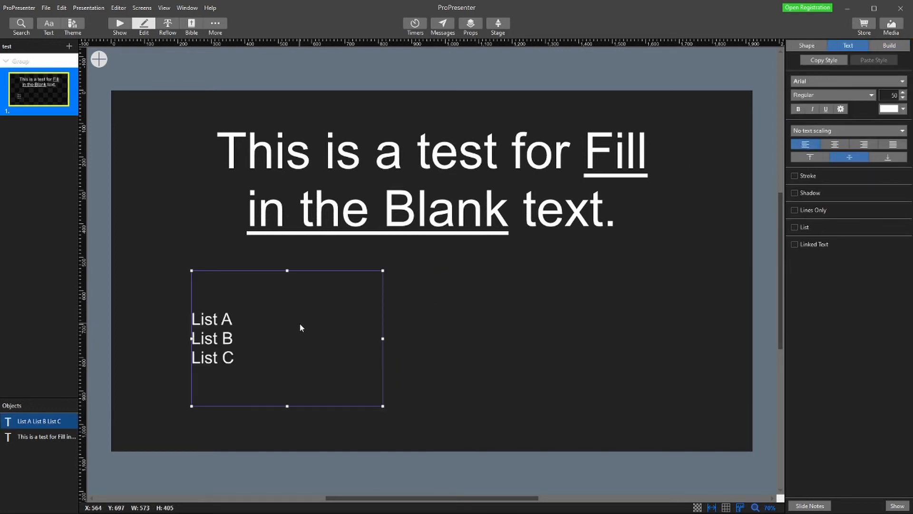
{"action": "left_click_drag", "start_coordinate": [302, 327], "coordinate": [446, 325]}
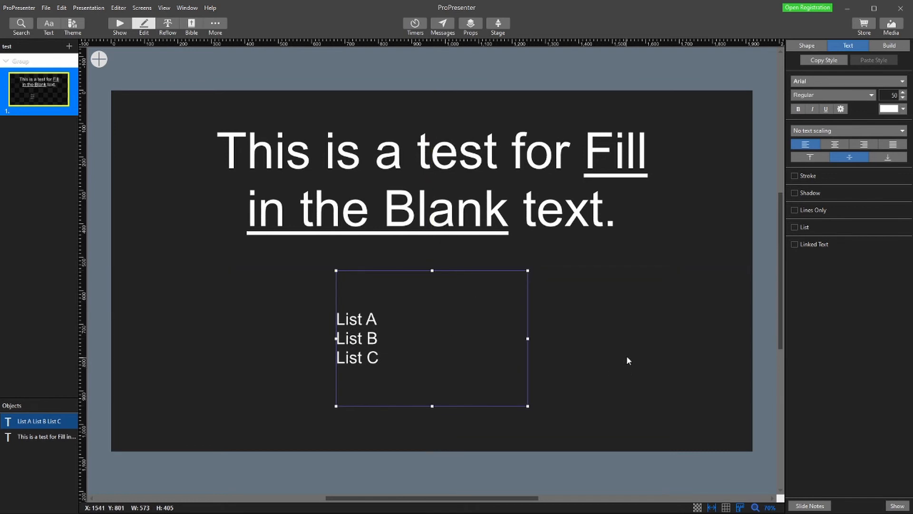
{"action": "left_click", "coordinate": [803, 231]}
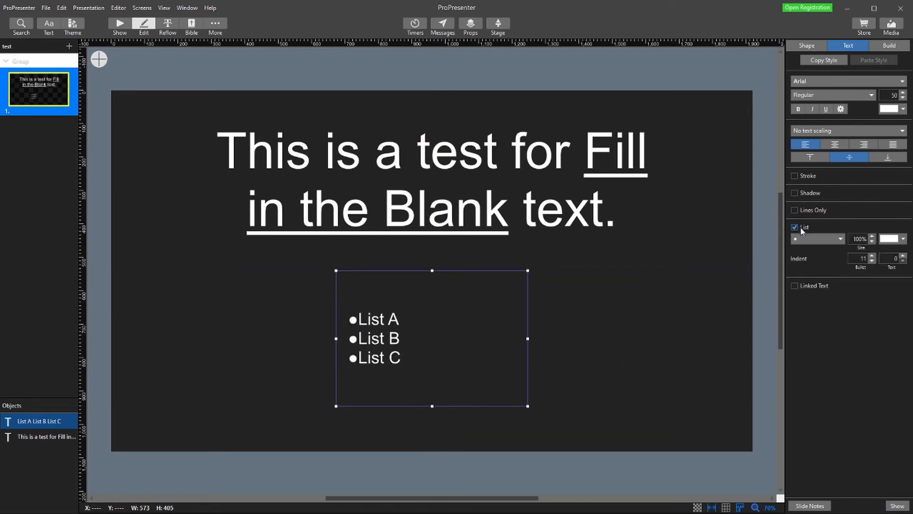
{"action": "left_click", "coordinate": [659, 307]}
- Add a Fade 0_6s build-in to the bulleted list text box
{"action": "left_click", "coordinate": [405, 335]}
{"action": "left_click", "coordinate": [890, 46]}
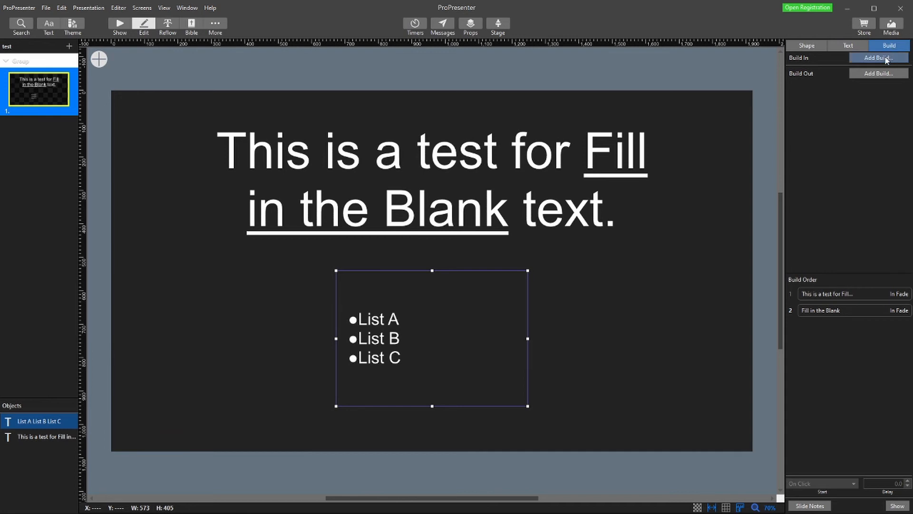
{"action": "left_click", "coordinate": [885, 58]}
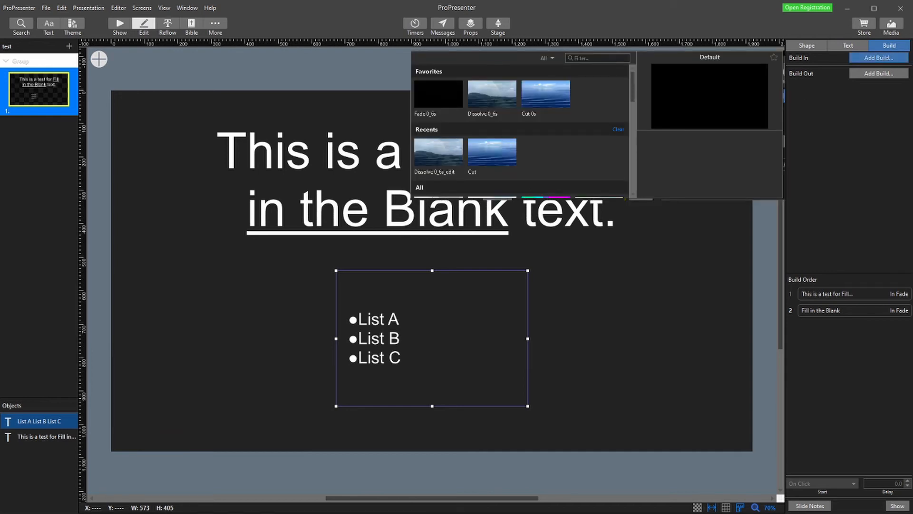
{"action": "left_click", "coordinate": [438, 94]}
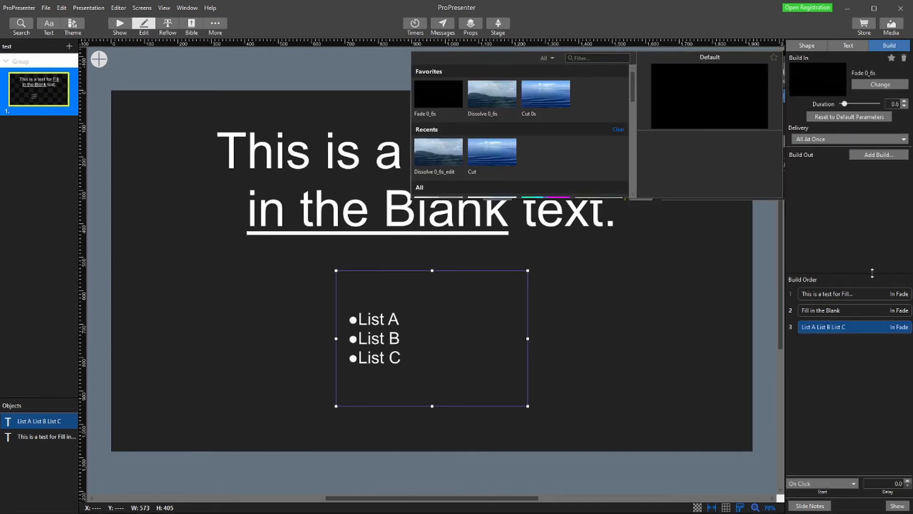
{"action": "left_click", "coordinate": [853, 266]}
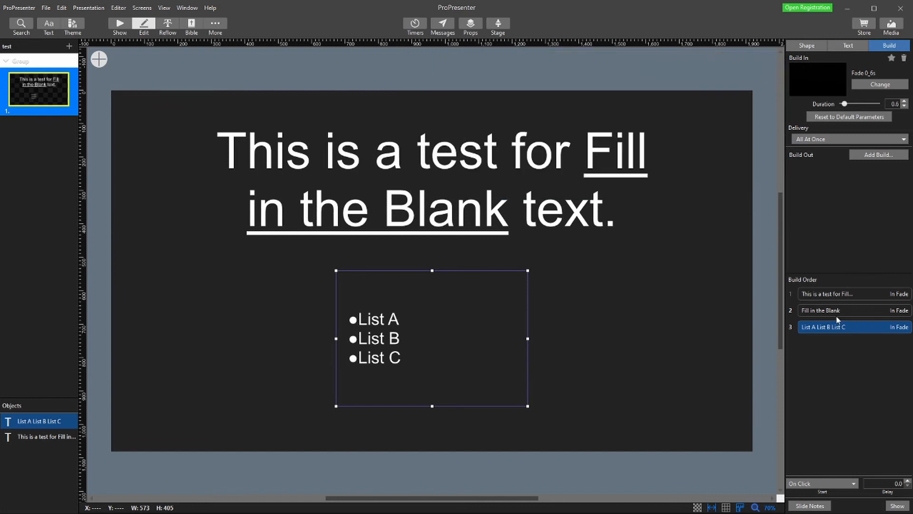
- Check the start setting of each build in the build order, ending with the list's build selected
{"action": "left_click", "coordinate": [819, 295]}
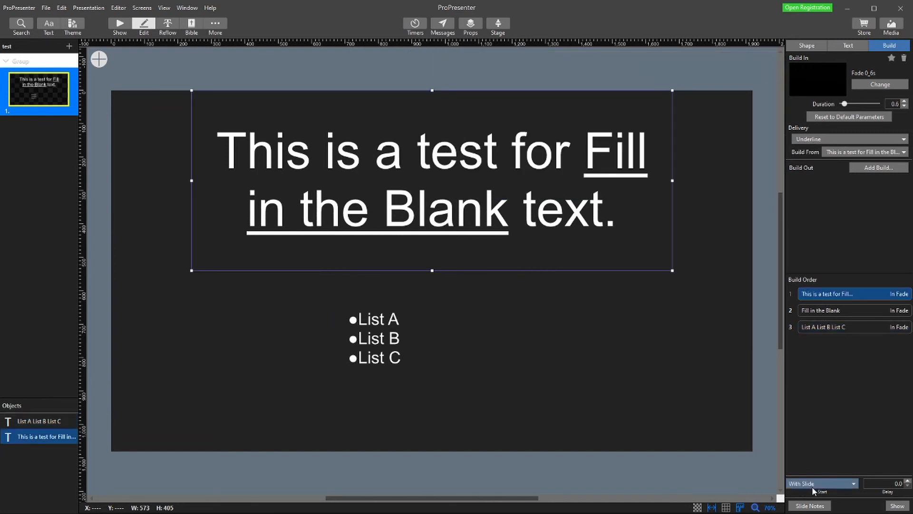
{"action": "left_click", "coordinate": [844, 317]}
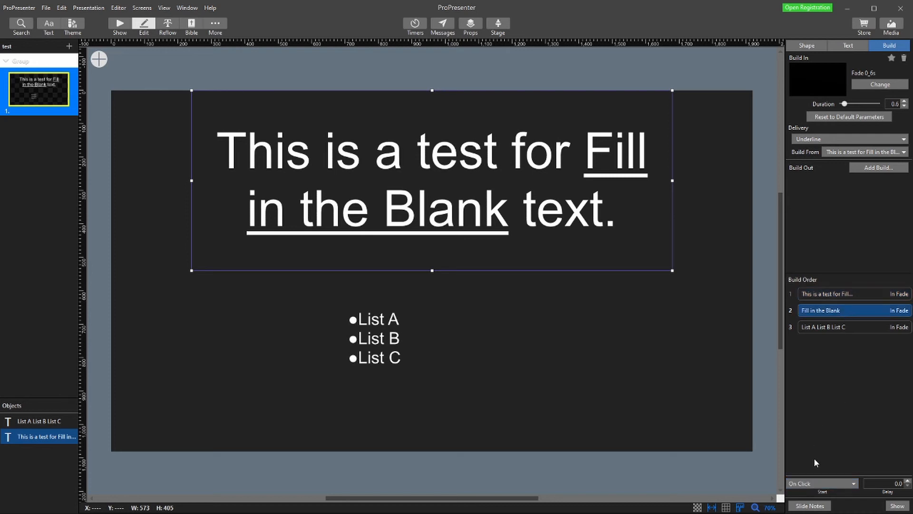
{"action": "left_click", "coordinate": [822, 328]}
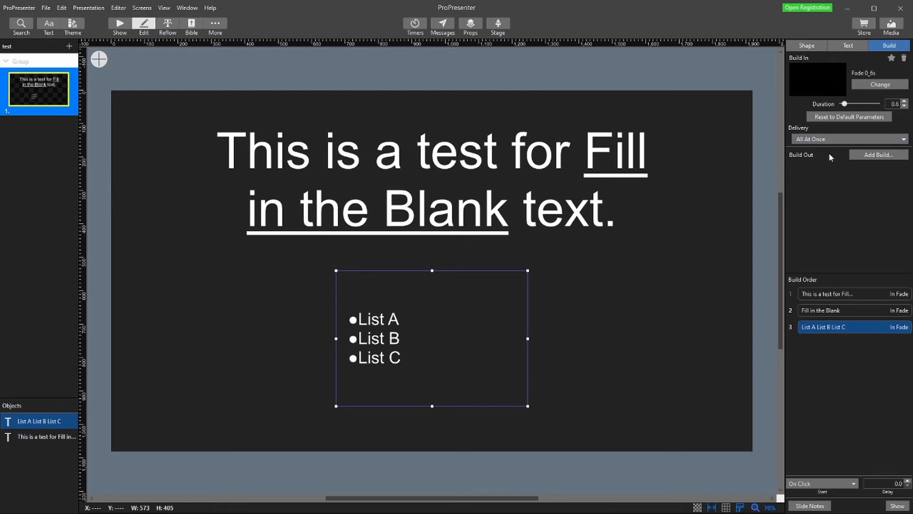
- Set the list build-in's delivery to By Bullet and review the separate bullet builds in the build order
{"action": "left_click", "coordinate": [830, 166]}
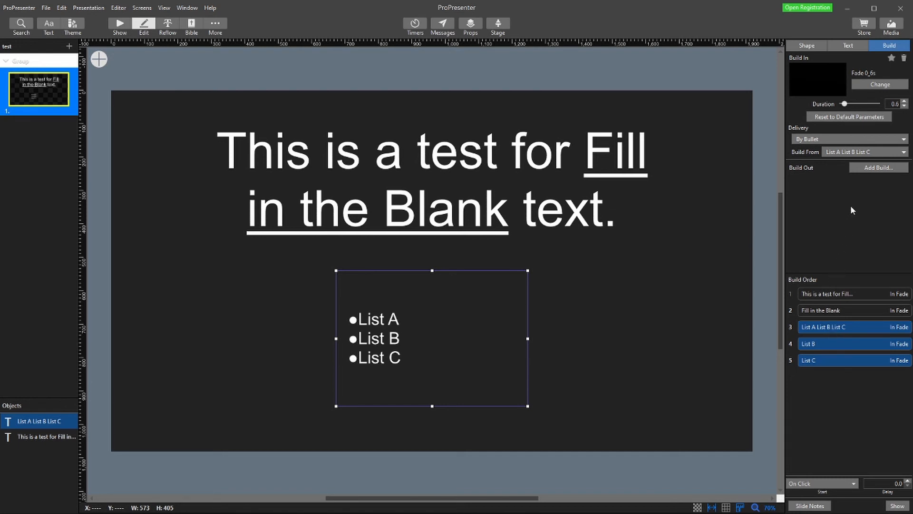
{"action": "left_click", "coordinate": [835, 327]}
{"action": "left_click", "coordinate": [836, 342]}
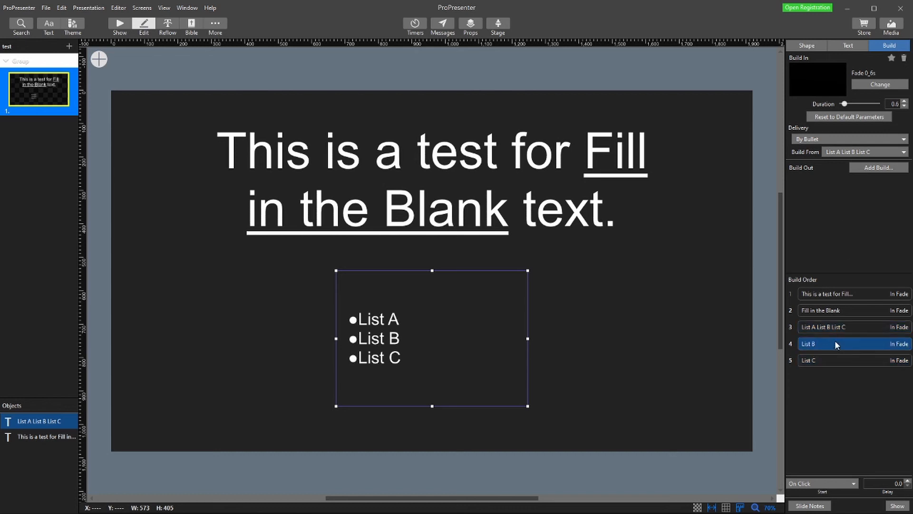
{"action": "left_click", "coordinate": [835, 360]}
{"action": "left_click", "coordinate": [521, 245]}
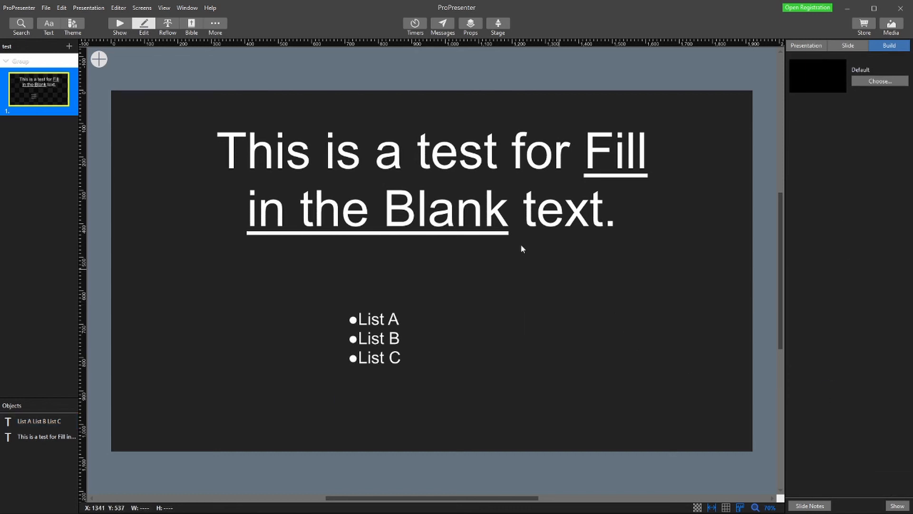
- Clear the slide from the live output in Show view, then present it again and play through all its builds
{"action": "left_click", "coordinate": [120, 24]}
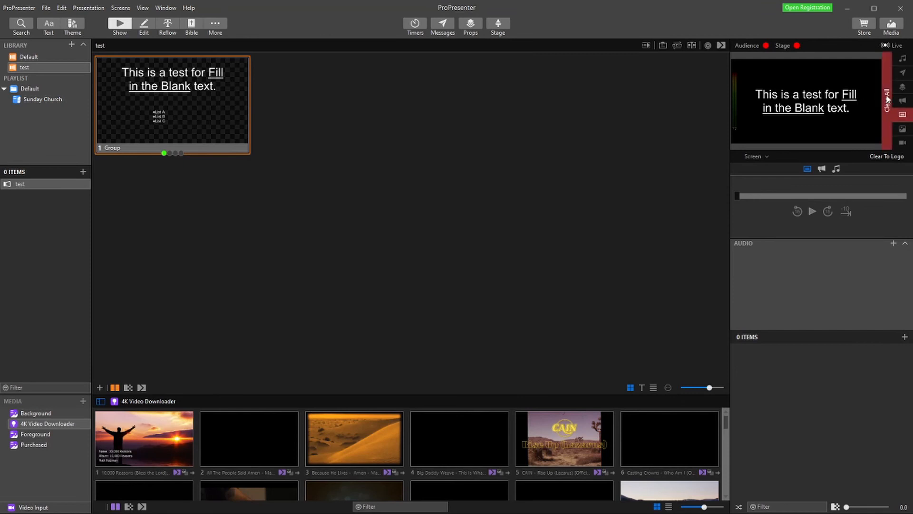
{"action": "left_click", "coordinate": [902, 114]}
{"action": "left_click", "coordinate": [188, 107]}
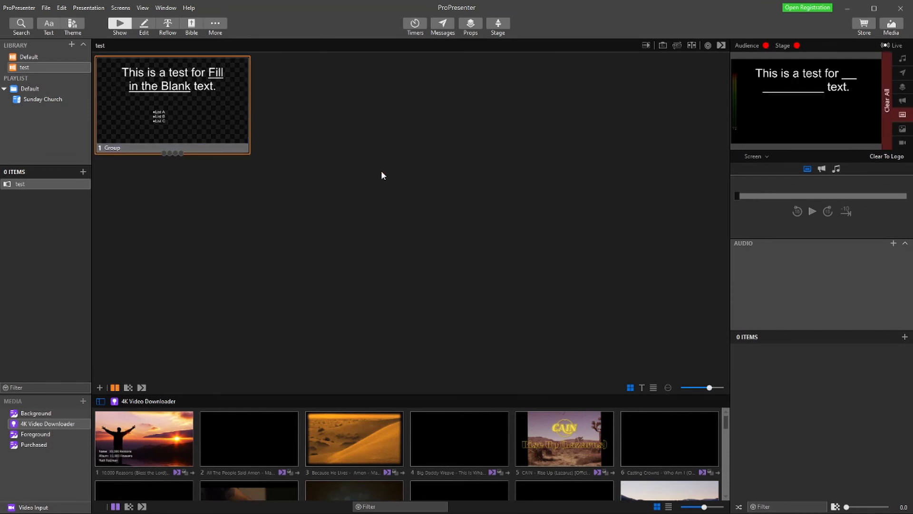
{"action": "left_click", "coordinate": [186, 103]}
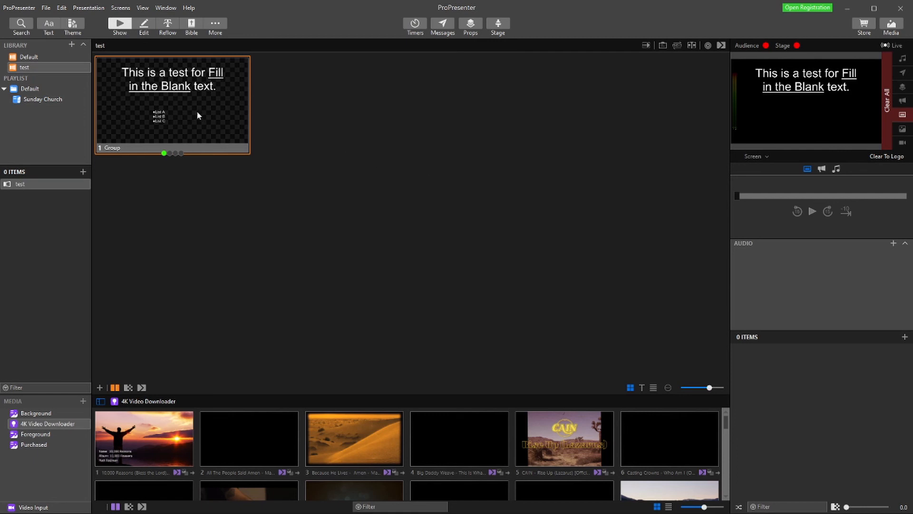
{"action": "left_click", "coordinate": [196, 112]}
{"action": "left_click", "coordinate": [205, 114]}
{"action": "left_click", "coordinate": [205, 114]}
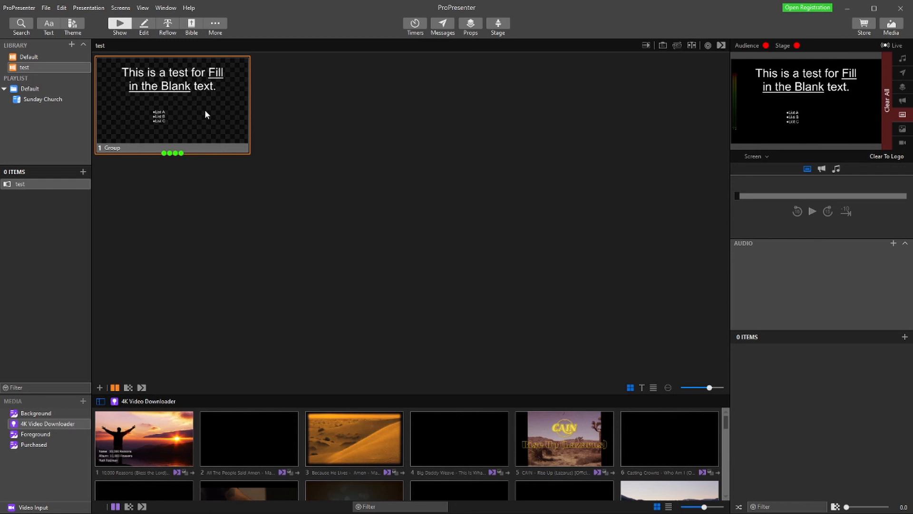